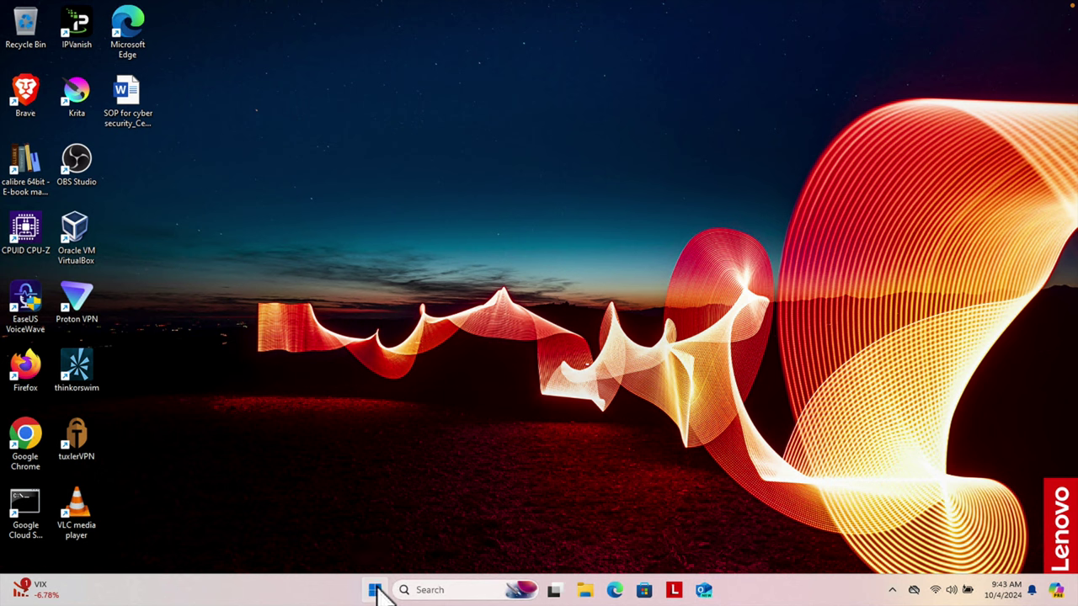
- Review the second local account under Accounts > Other users, then close Settings
right_click(374, 591)
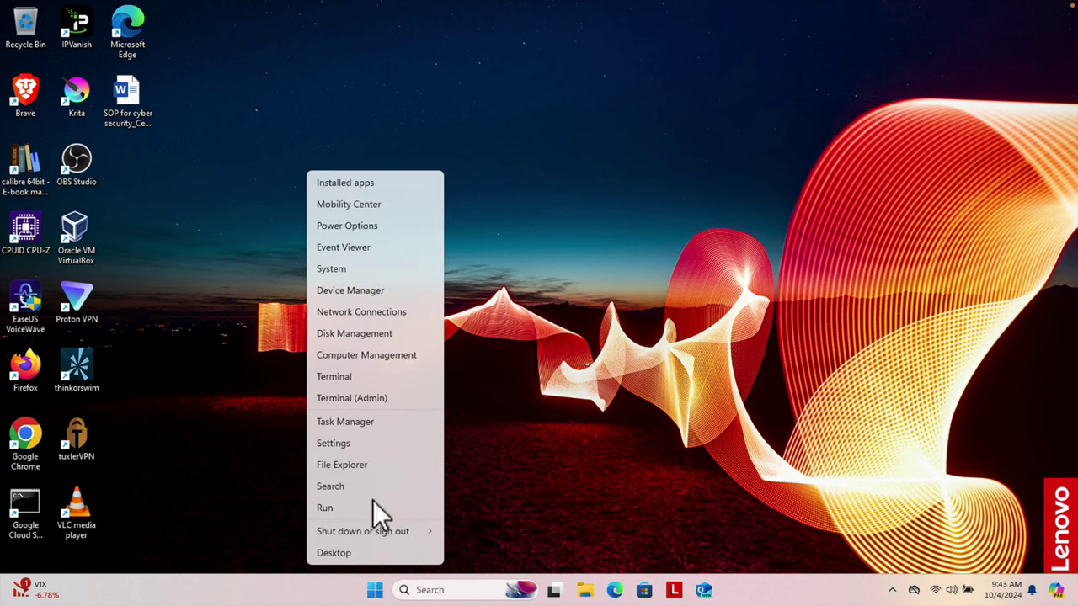
left_click(387, 444)
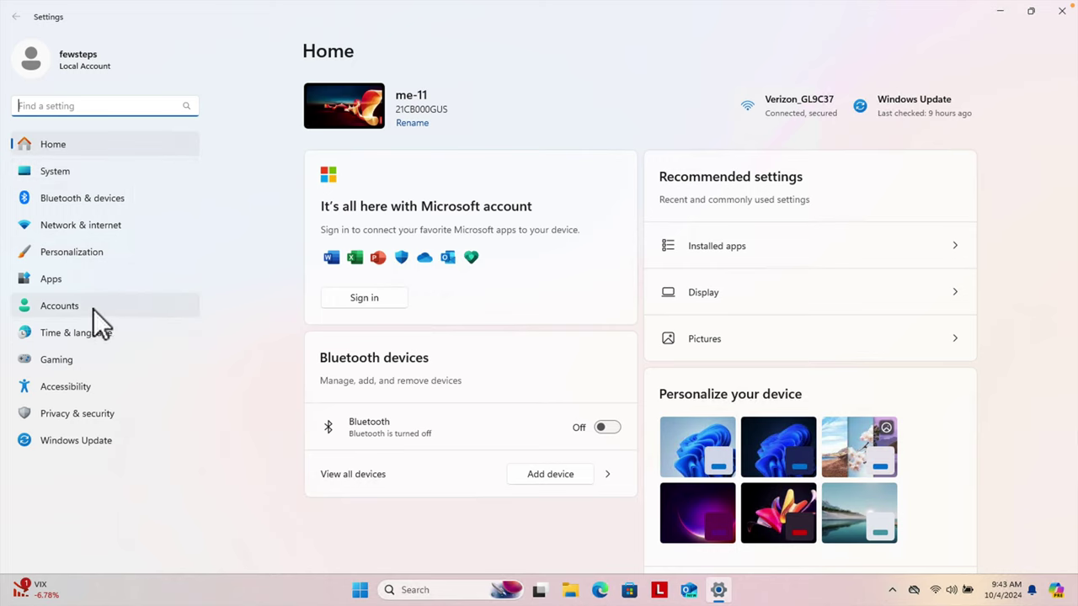
left_click(66, 305)
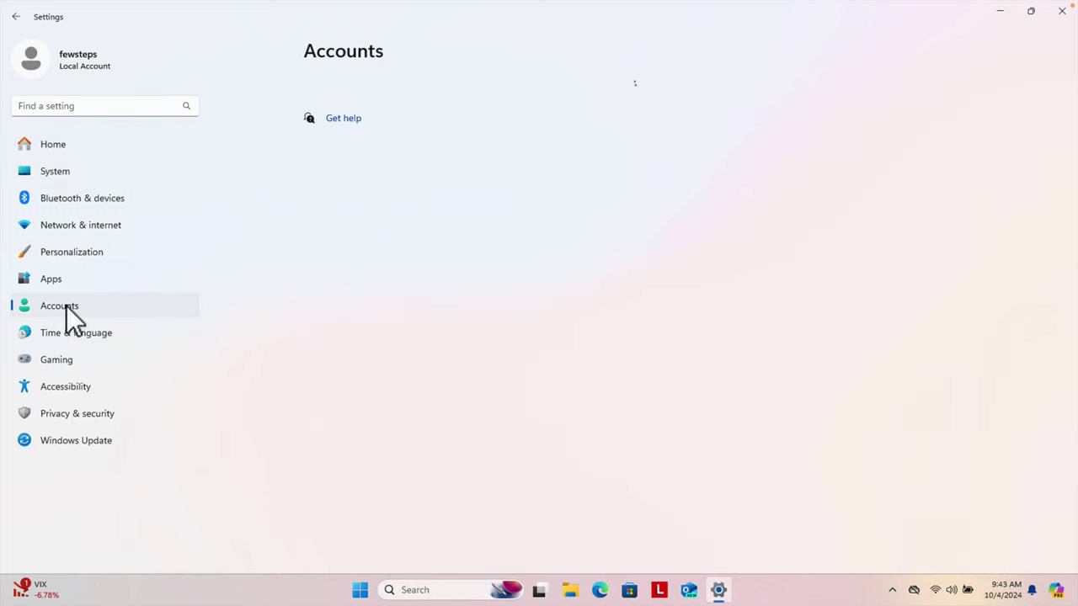
left_click_drag(1071, 168, 1072, 296)
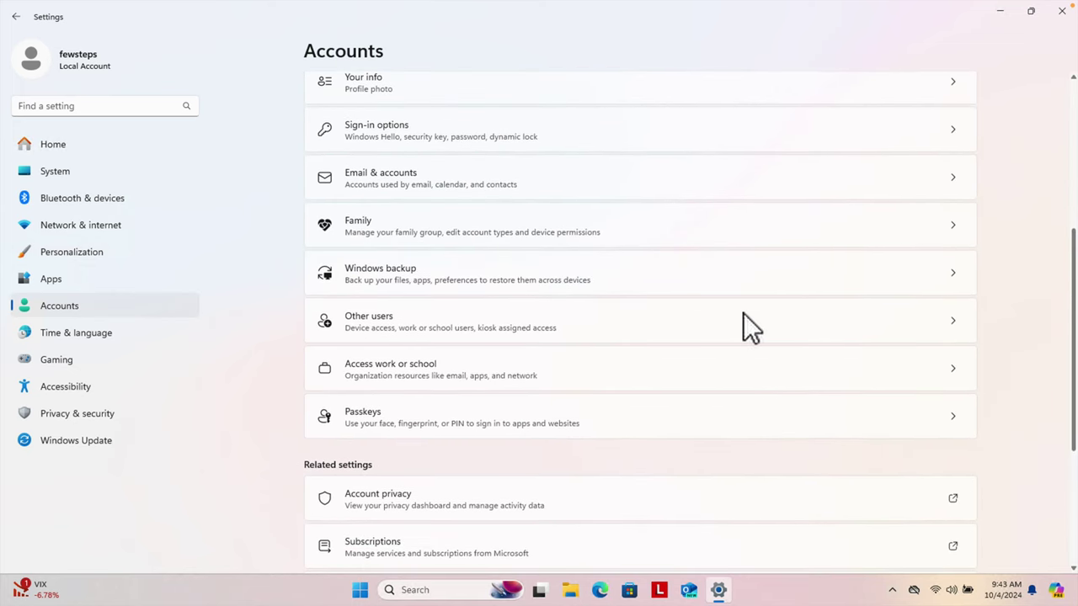
left_click(481, 318)
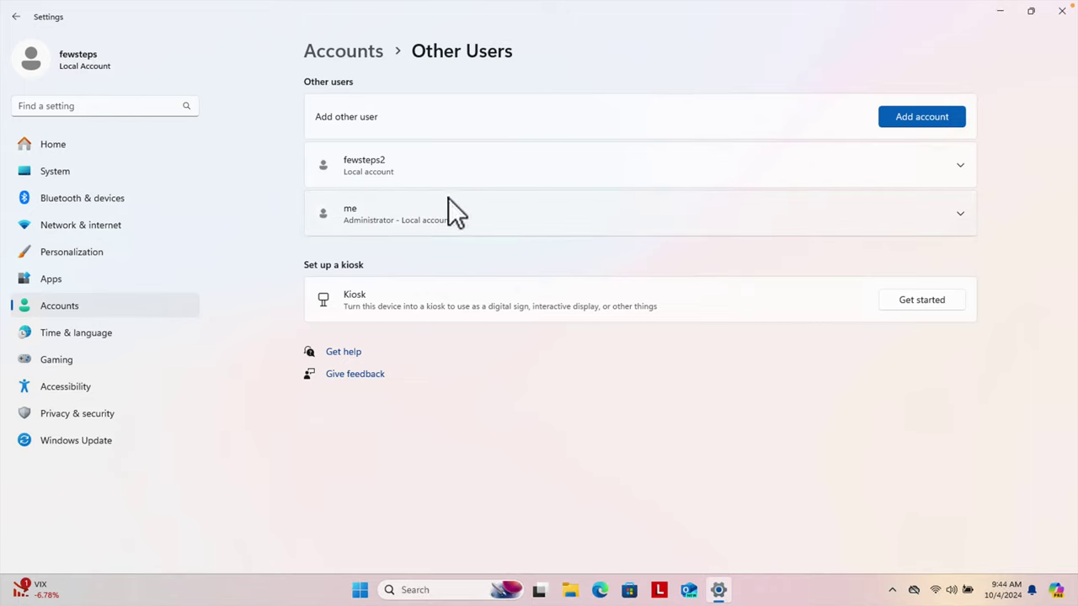
left_click(959, 168)
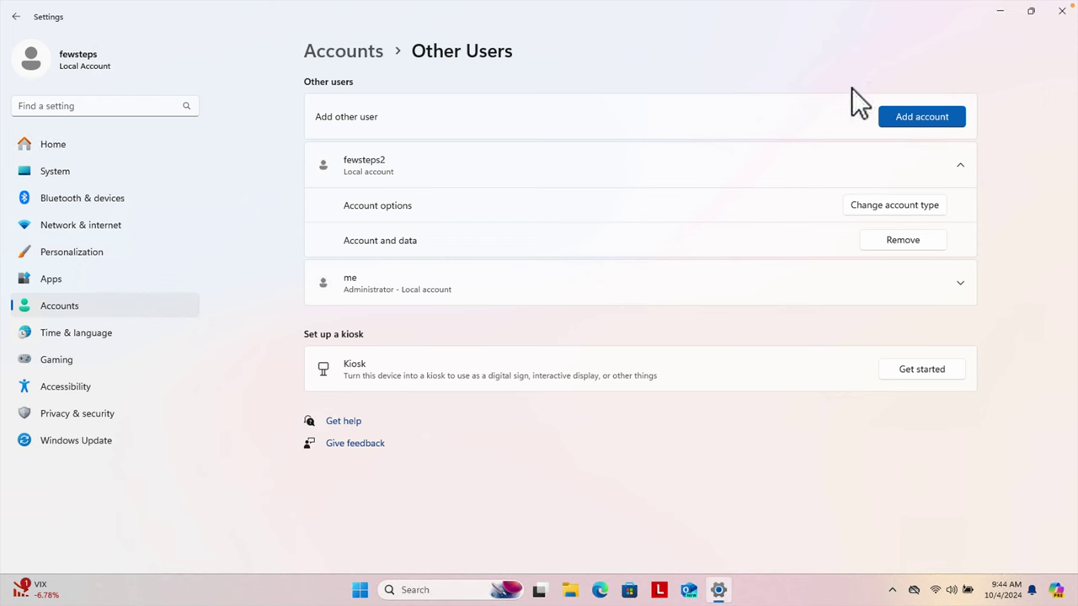
left_click(1062, 12)
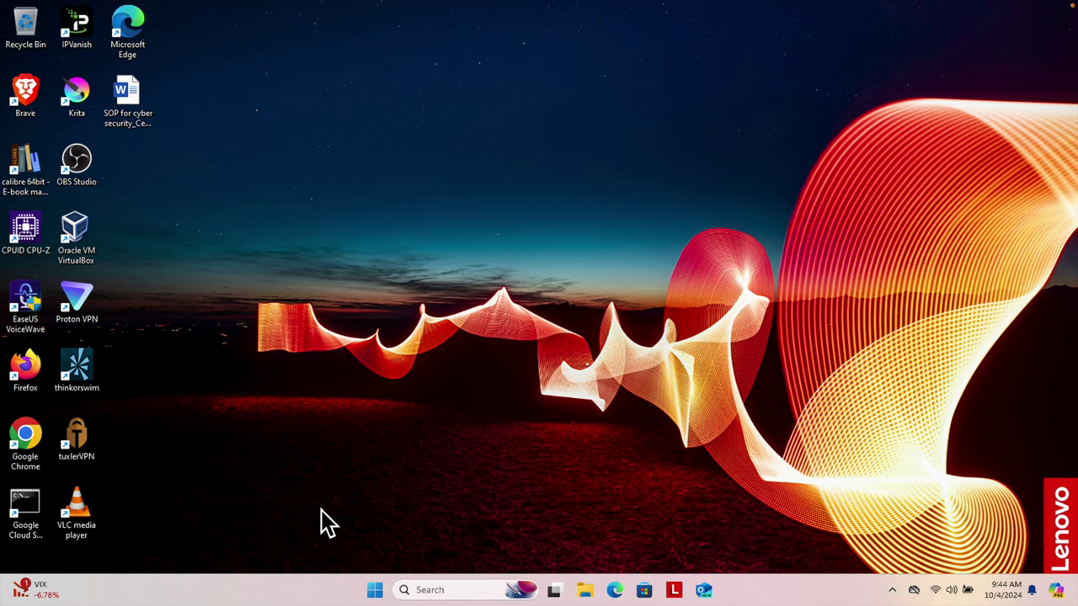
- Reopen Settings, dismiss the OneDrive reminder, and reach Remote Desktop settings by searching 'remote'
right_click(375, 591)
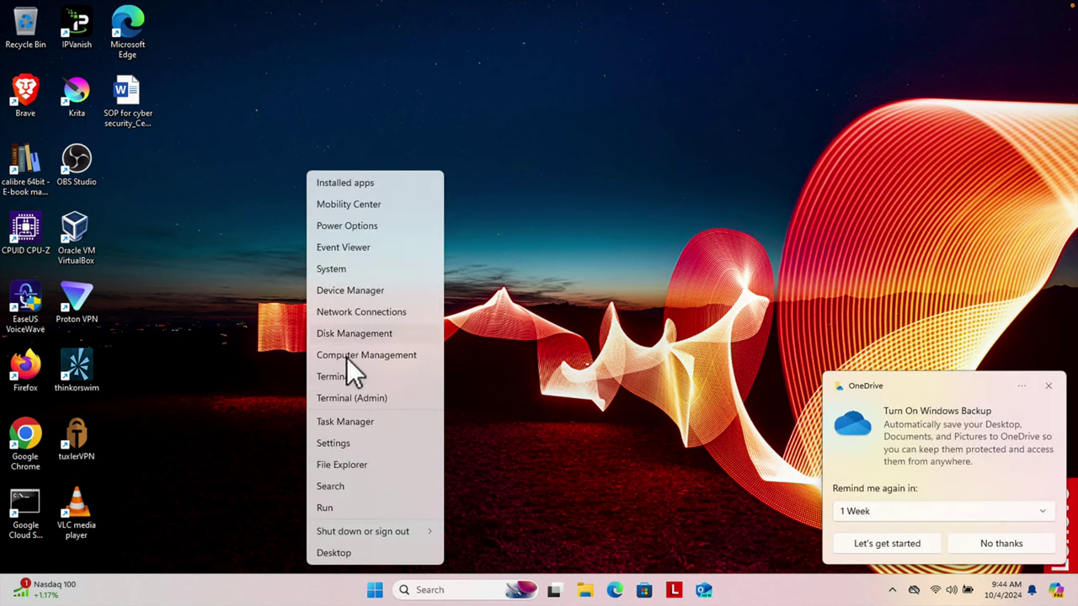
left_click(362, 445)
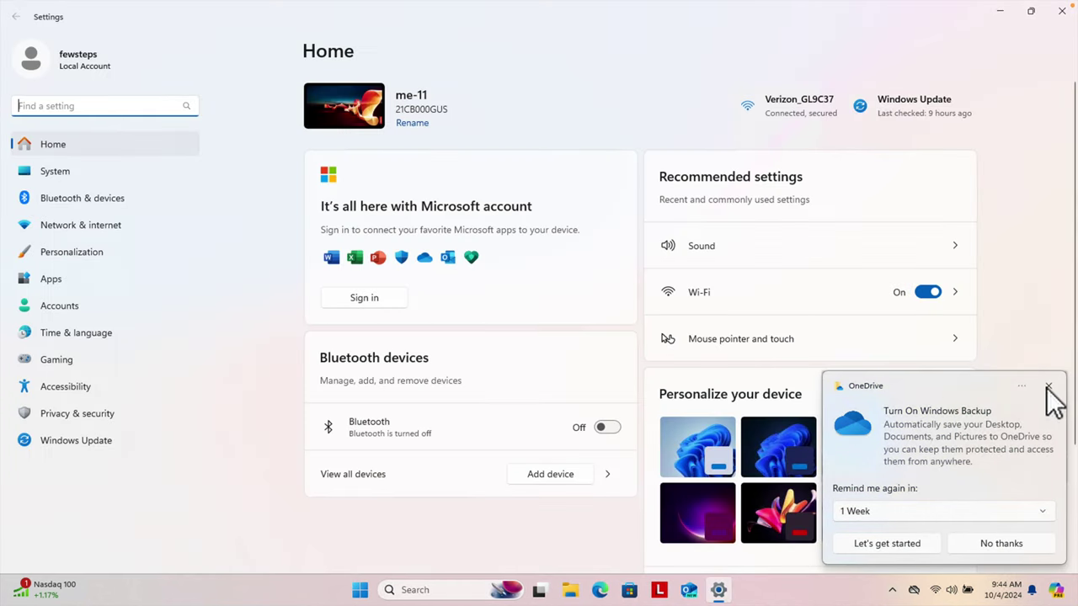
left_click(1048, 387)
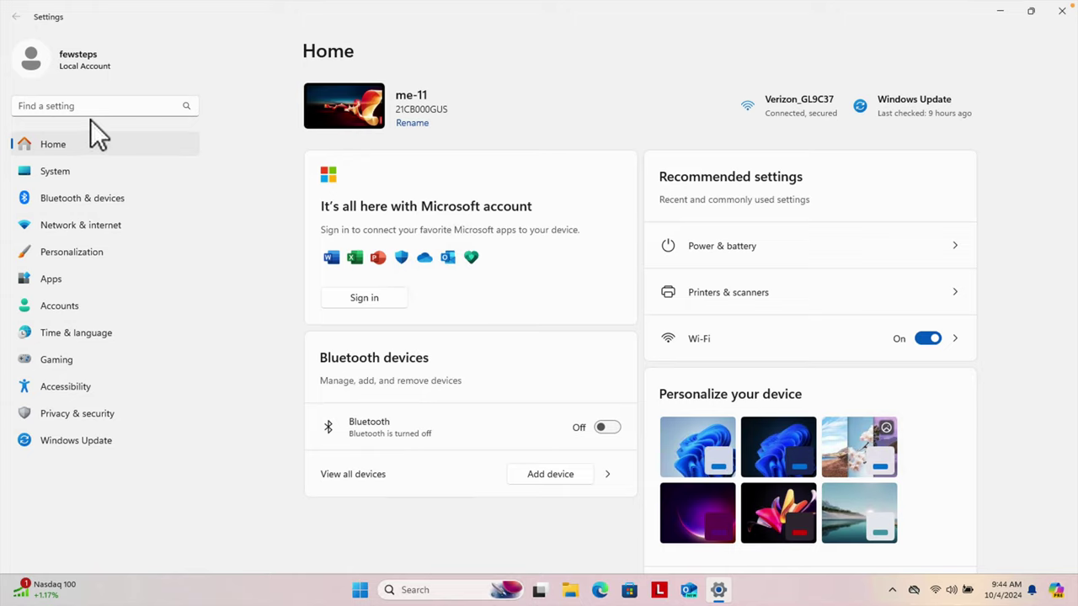
left_click(61, 106)
type("res")
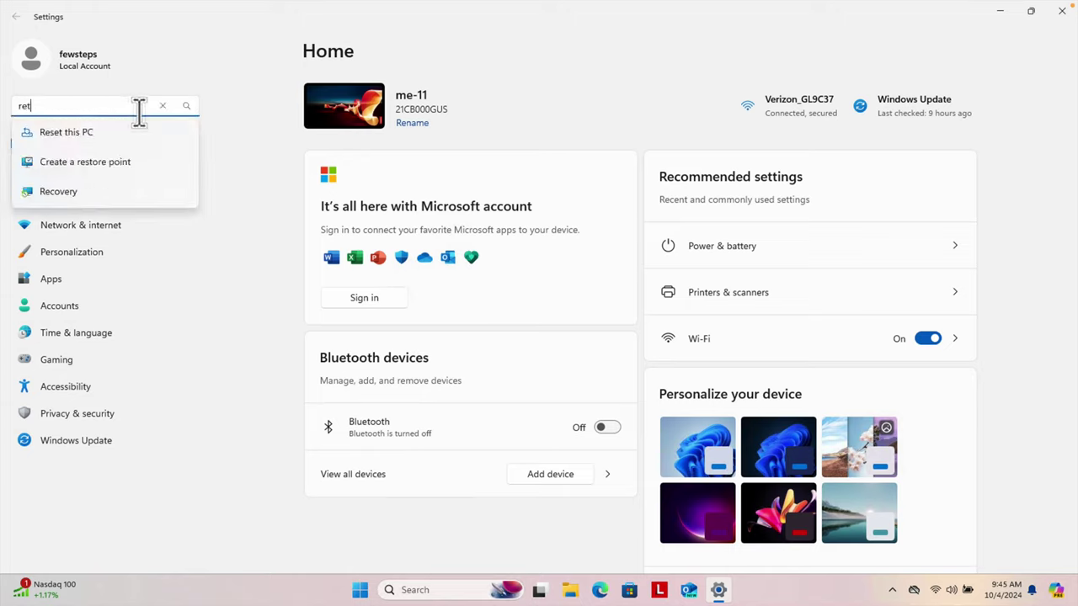
key("BackSpace")
type("mote")
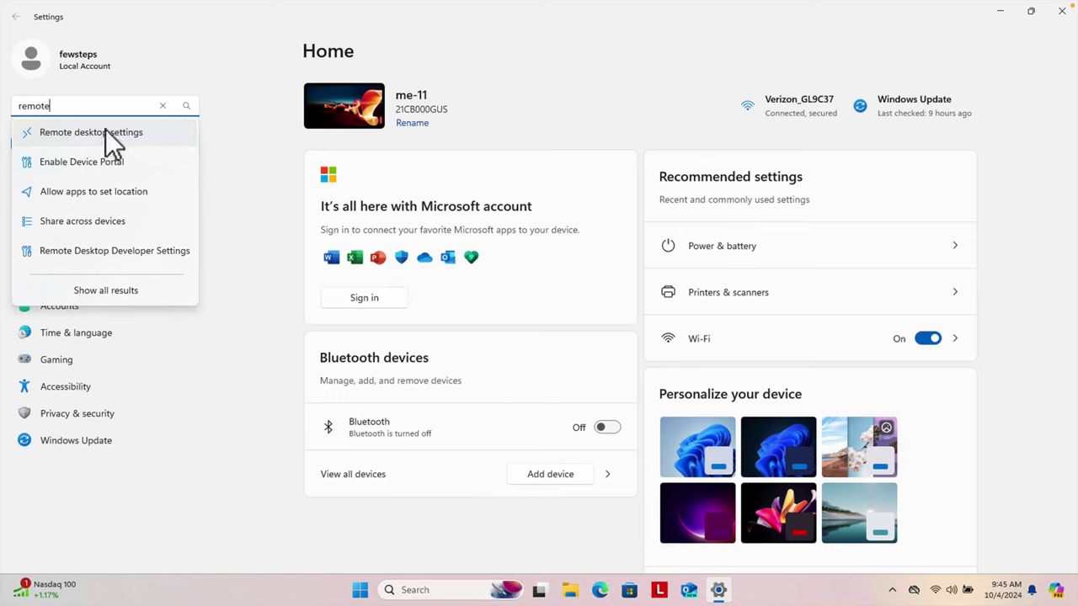
left_click(84, 132)
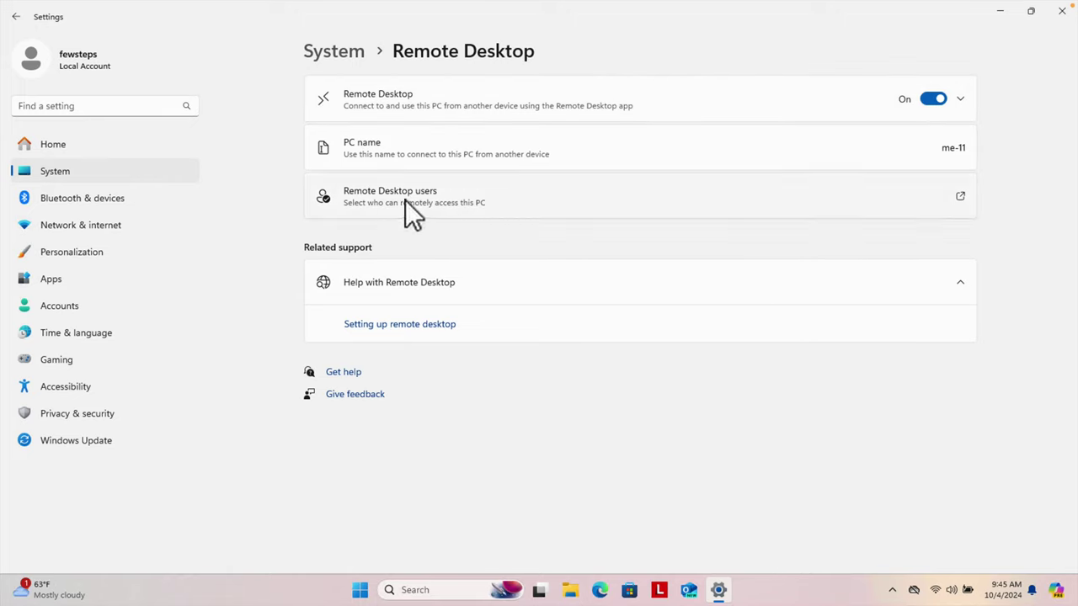
- Open the Remote Desktop users list and bring up the Select Users picker, after cancelling it once
left_click(433, 203)
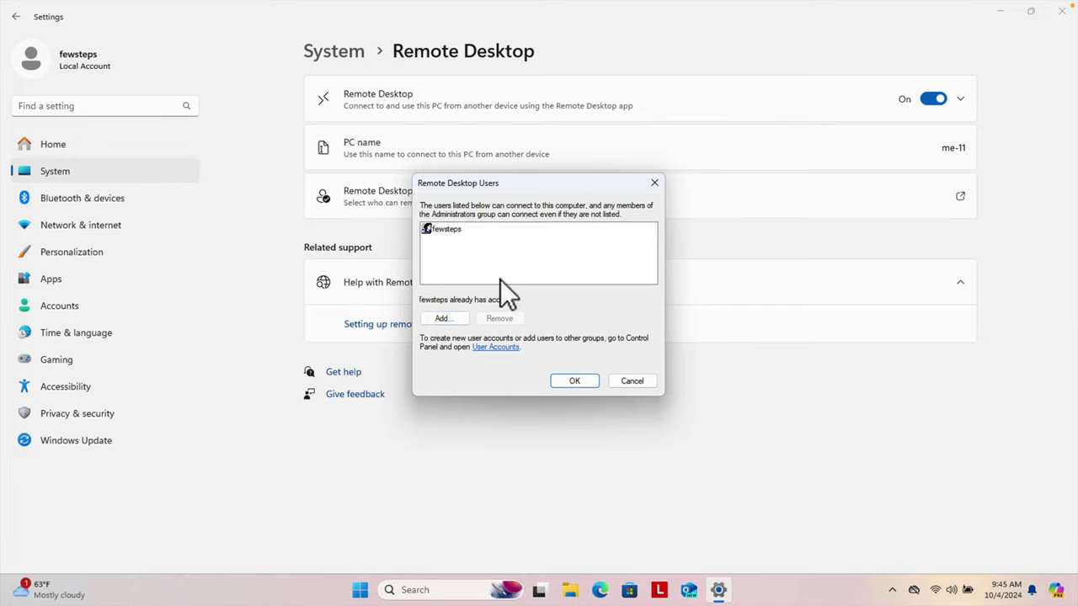
left_click(444, 318)
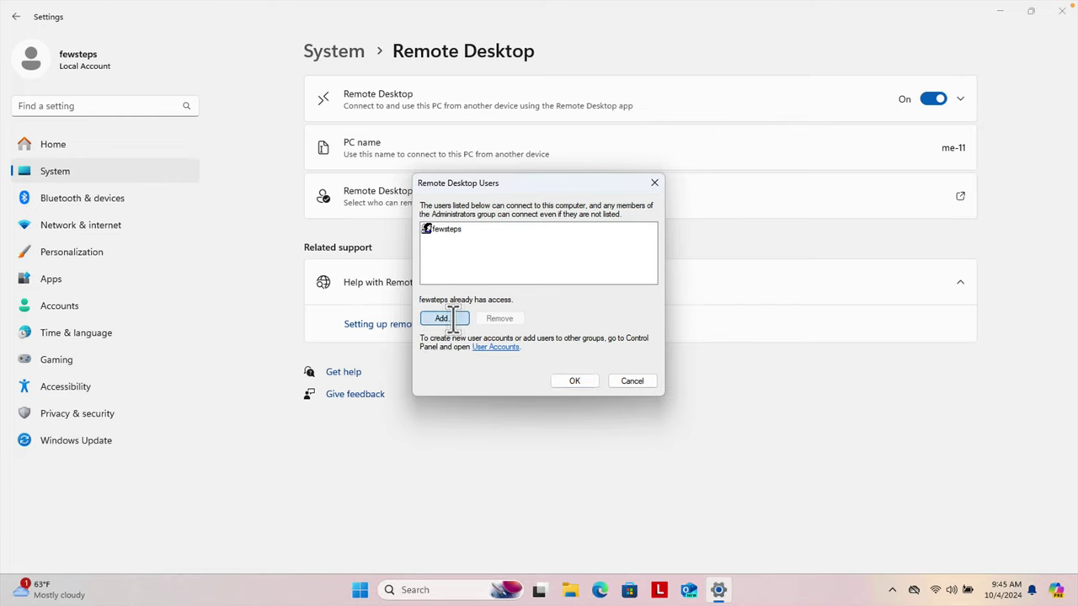
left_click(712, 205)
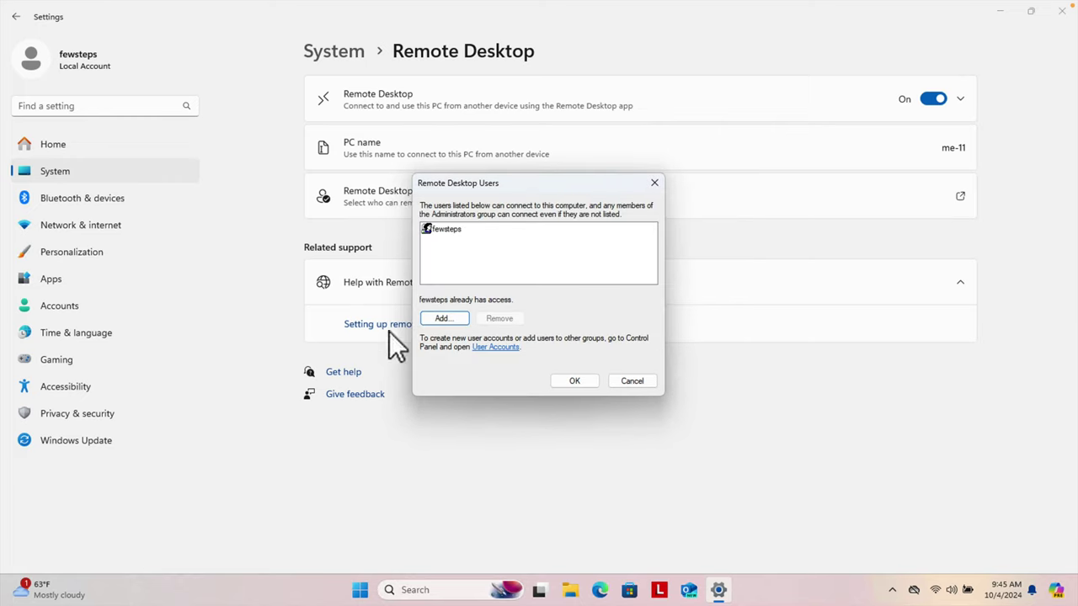
left_click(444, 319)
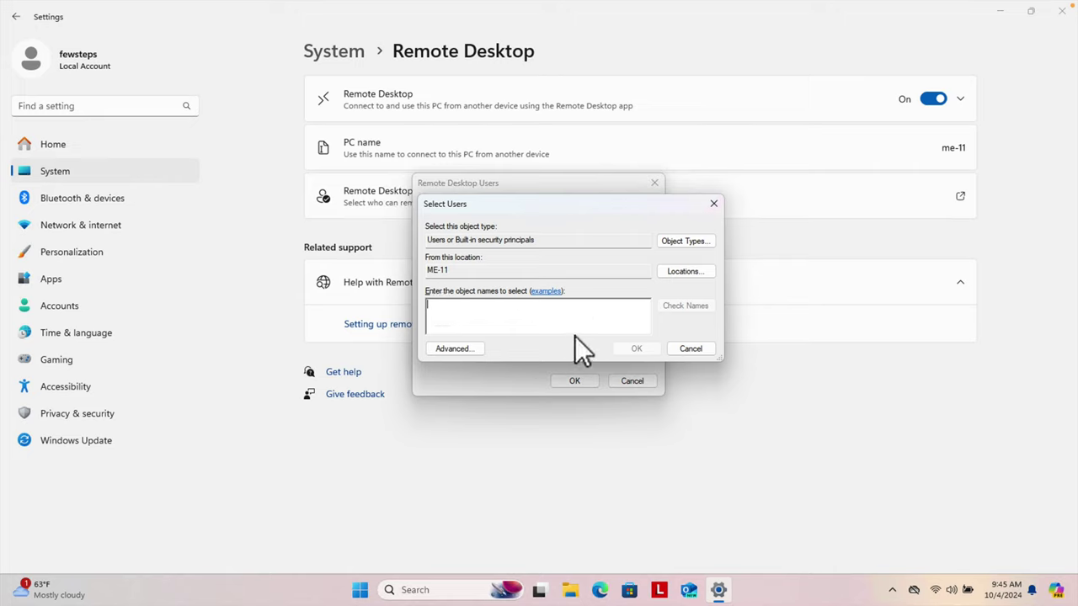
- Enter the second local account's name in Select Users and verify it on ME-11 with Check Names
type("fews")
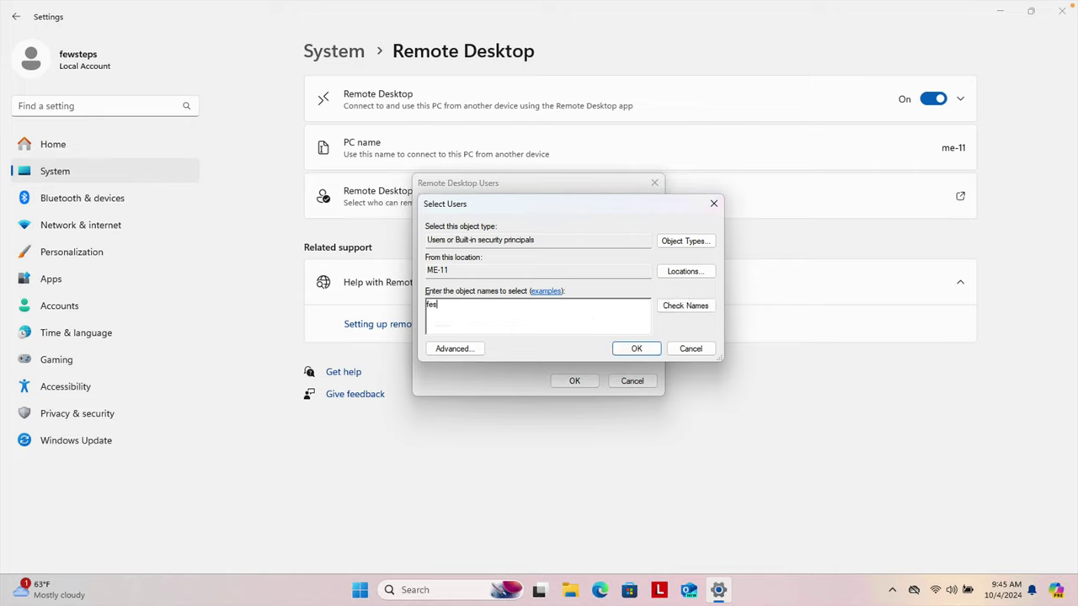
type("teps2")
left_click_drag(471, 308, 399, 306)
left_click(483, 310)
left_click(695, 306)
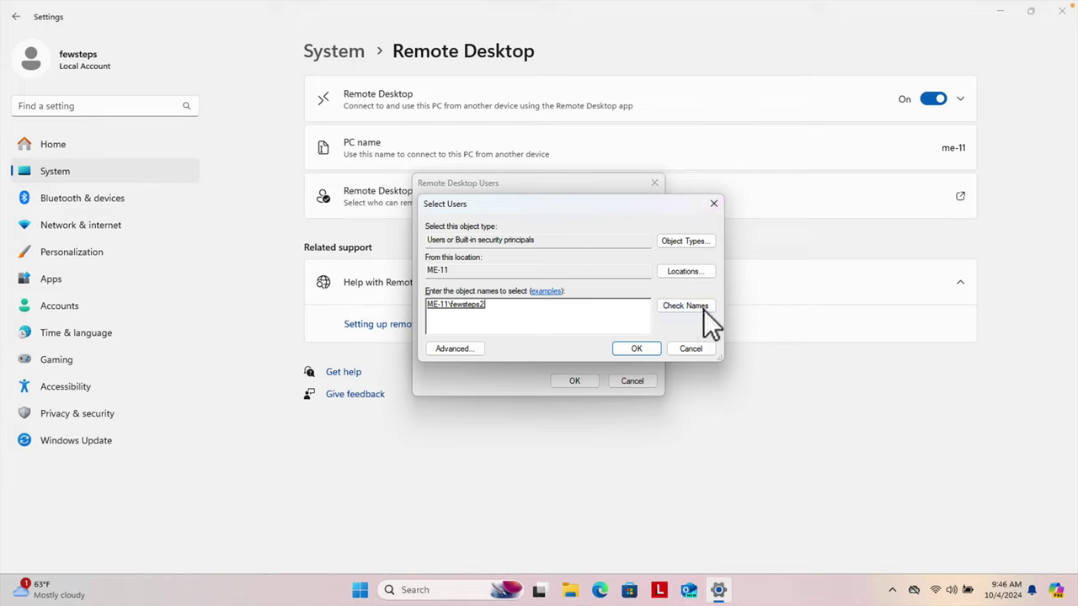
left_click_drag(493, 309, 430, 304)
left_click(506, 314)
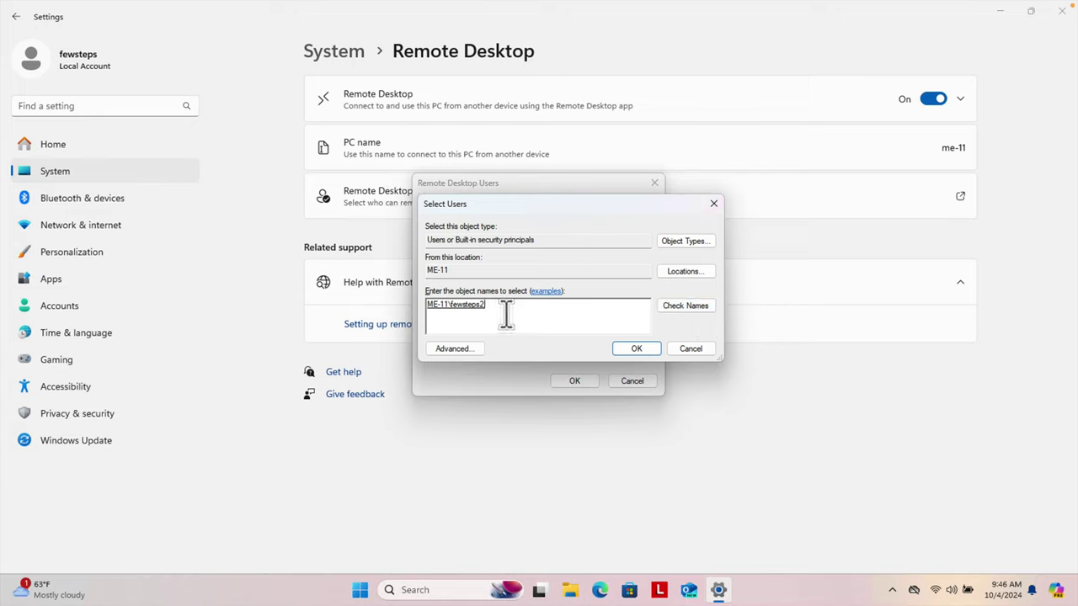
left_click_drag(491, 303, 427, 305)
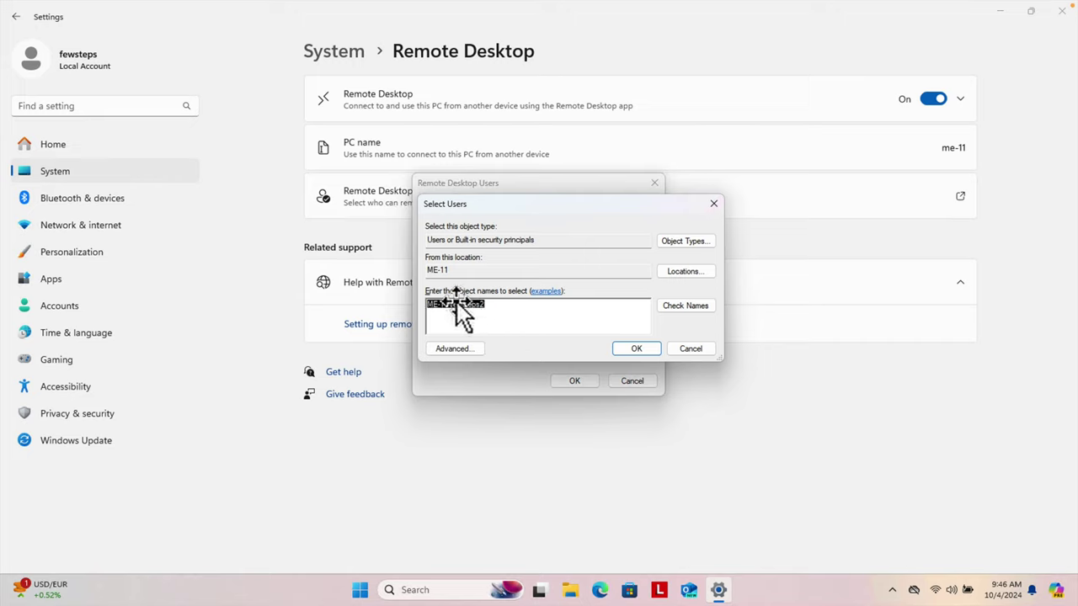
left_click(445, 312)
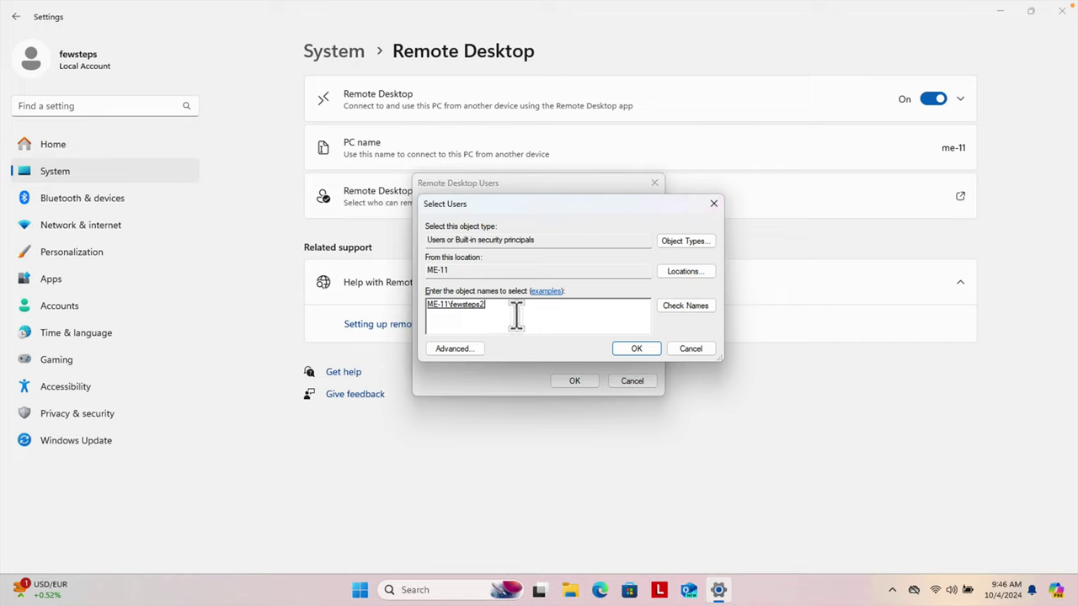
- Add the second account to the Remote Desktop users, then reopen the list to confirm it's listed
left_click(644, 349)
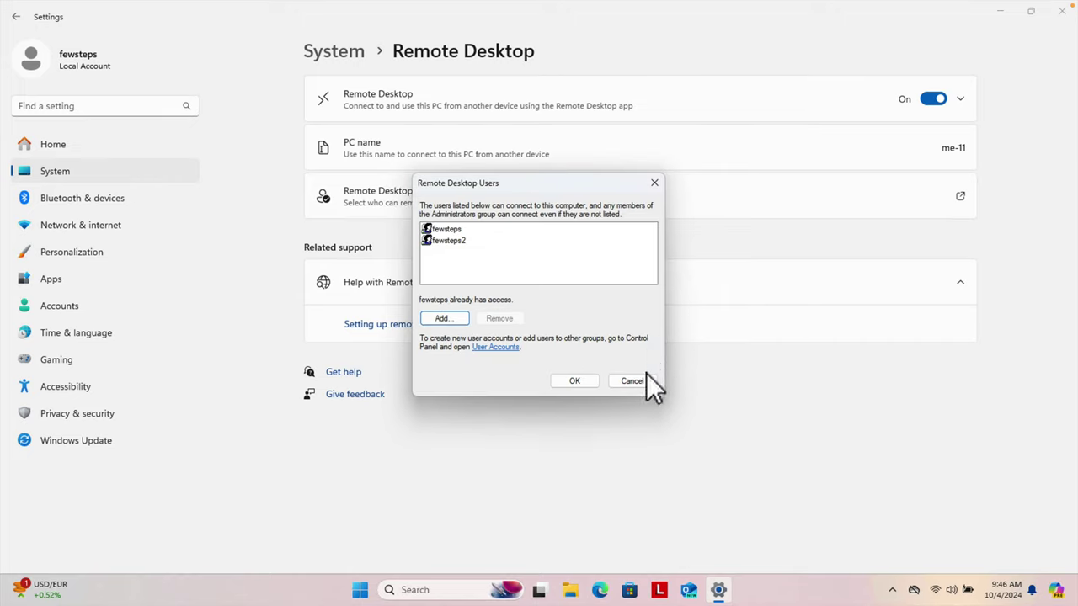
left_click(574, 380)
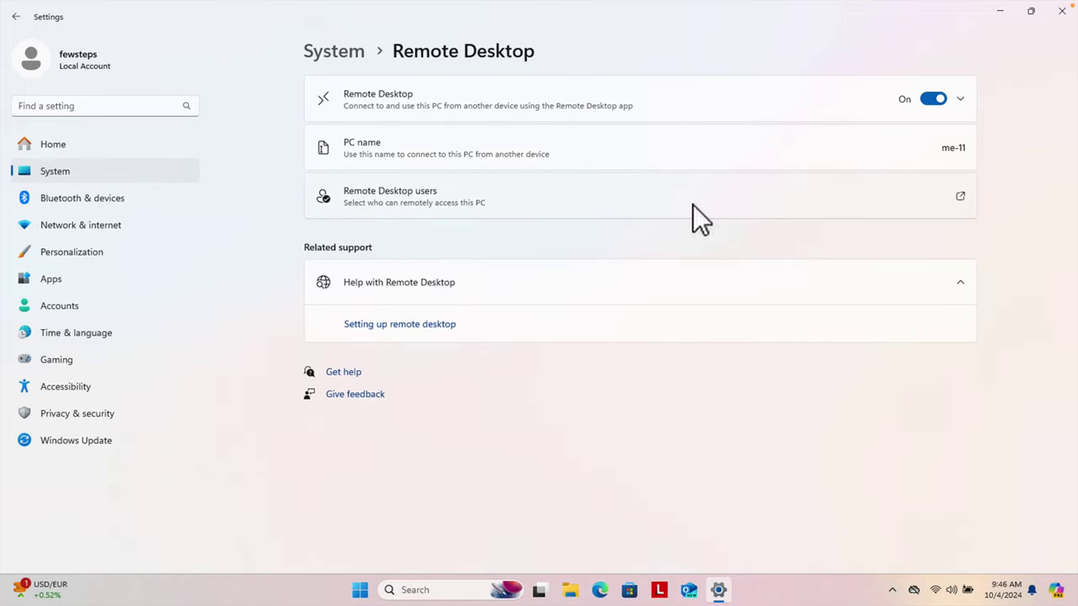
left_click(960, 197)
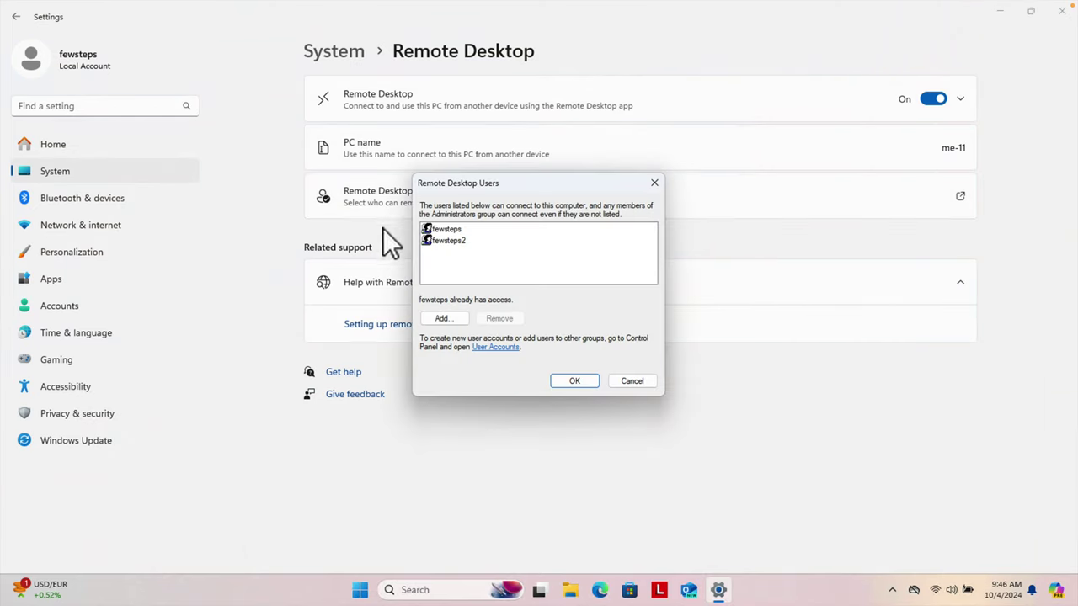
left_click(441, 243)
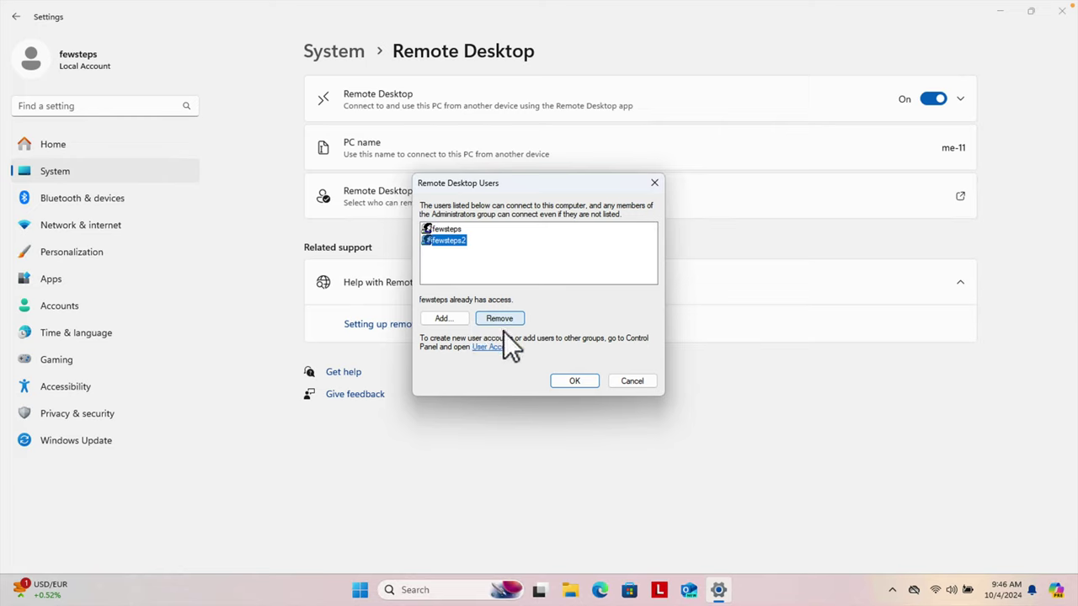
left_click(489, 259)
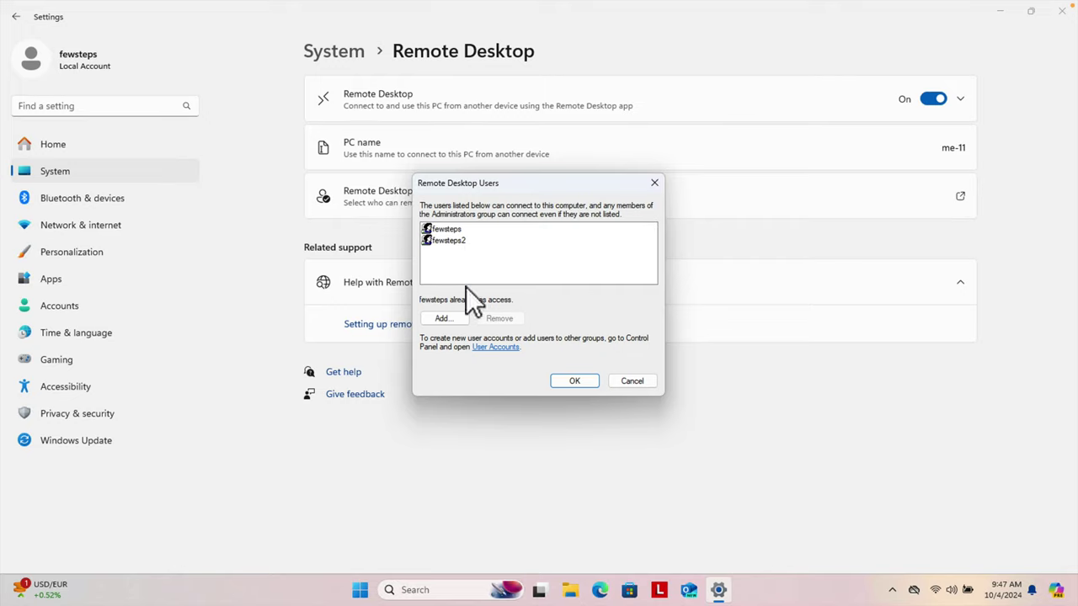
left_click(570, 380)
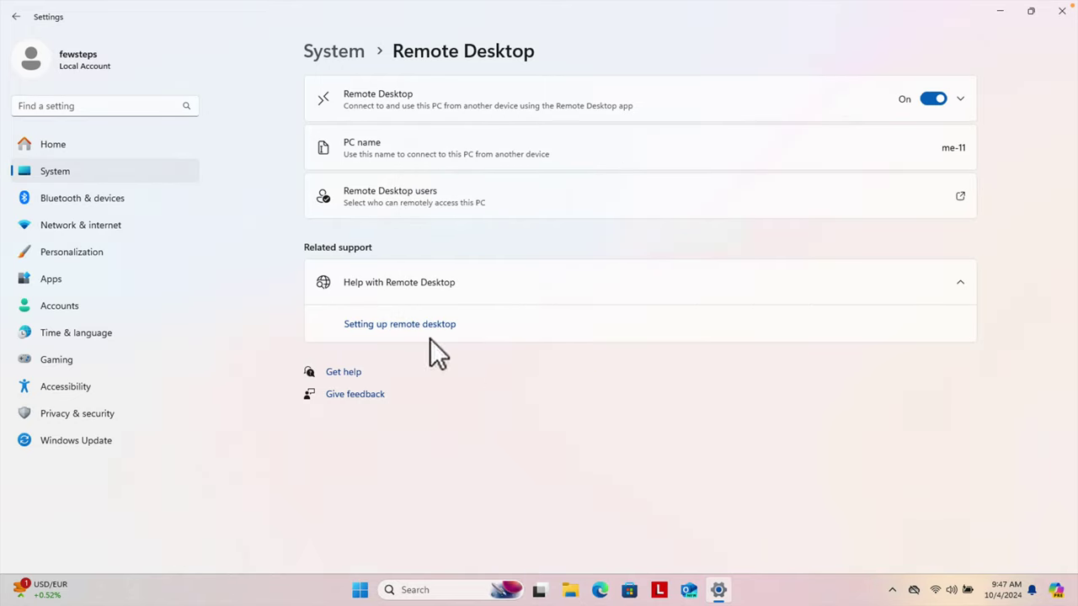
- Close Settings and sign out of the current account from the Start menu
left_click(1061, 19)
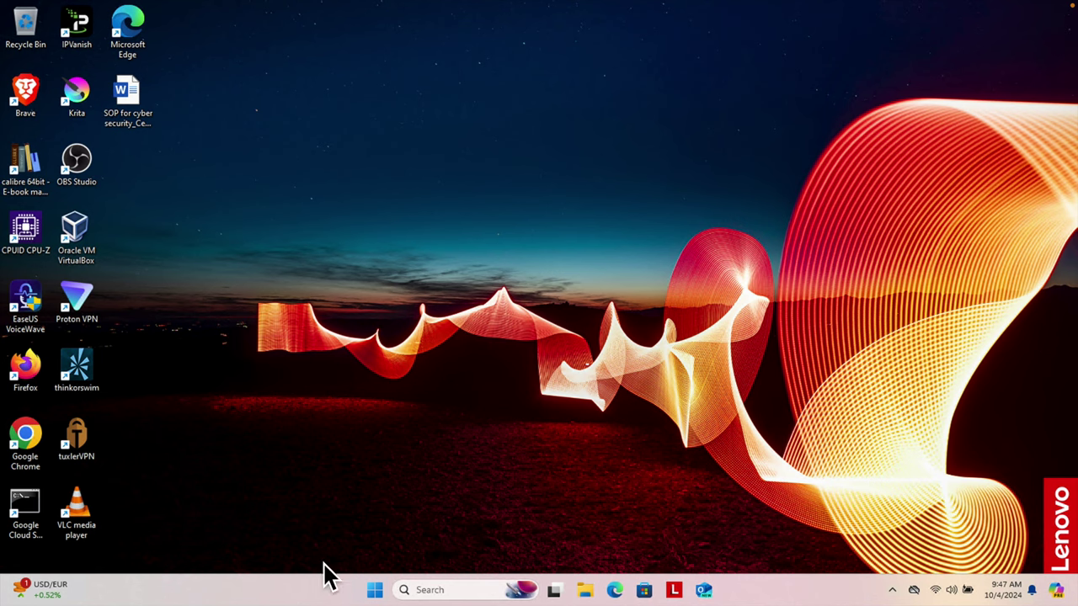
left_click(374, 591)
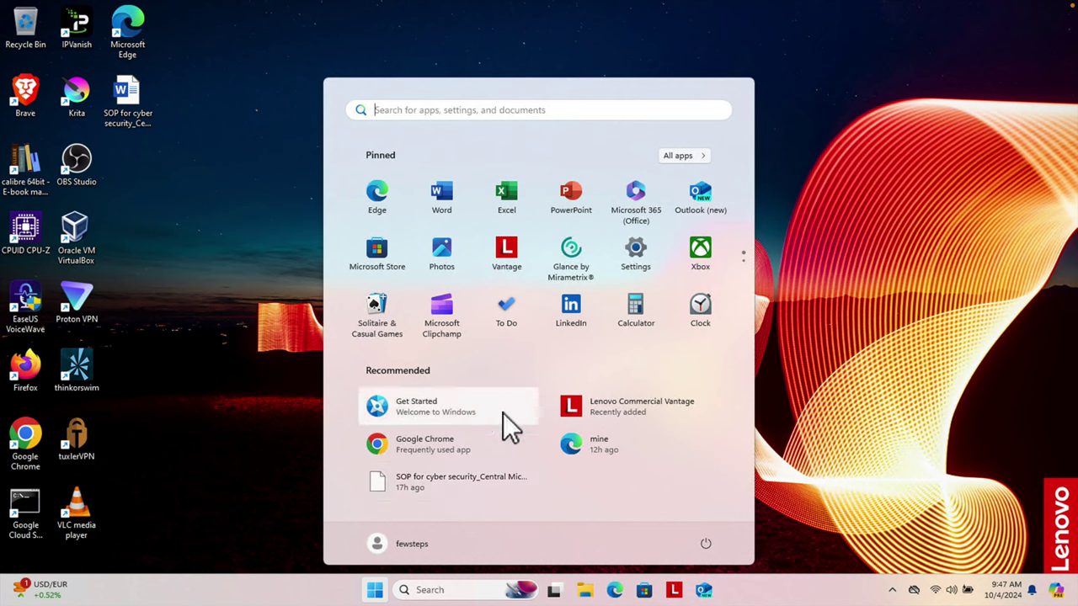
left_click(408, 545)
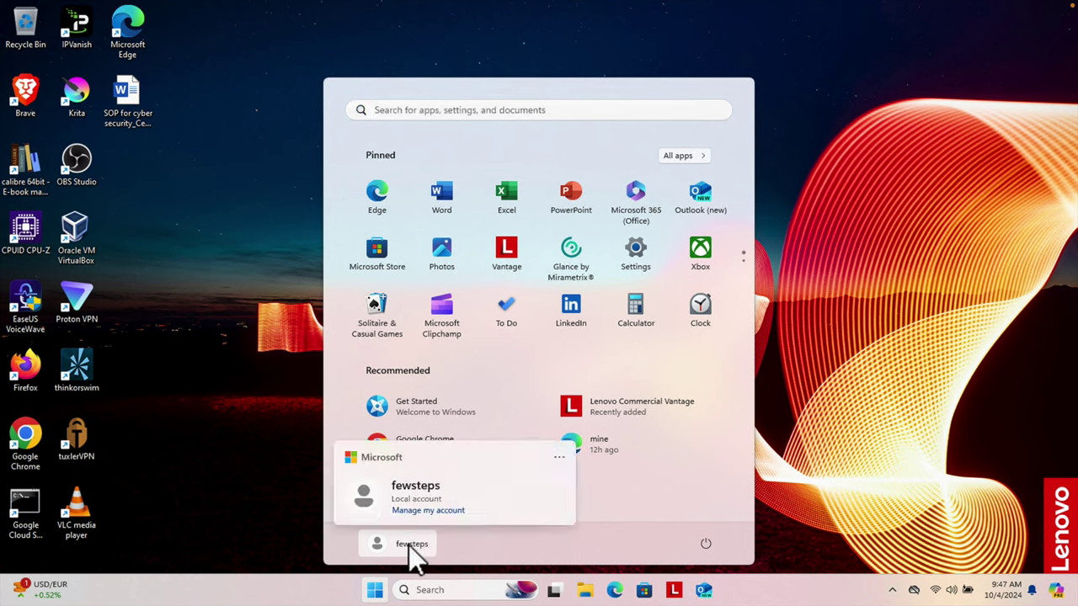
left_click(560, 458)
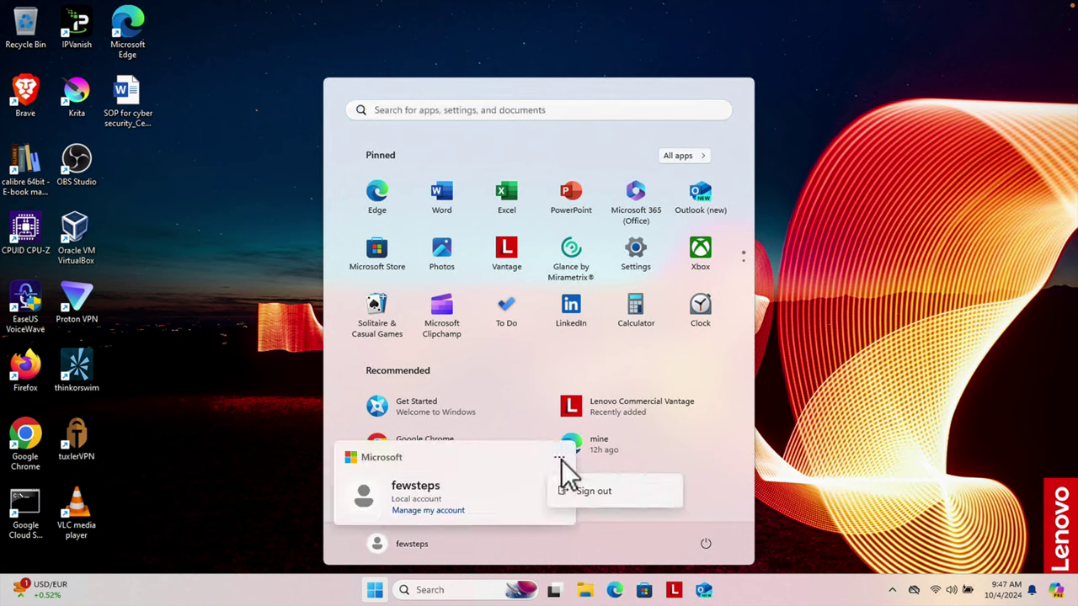
left_click(617, 492)
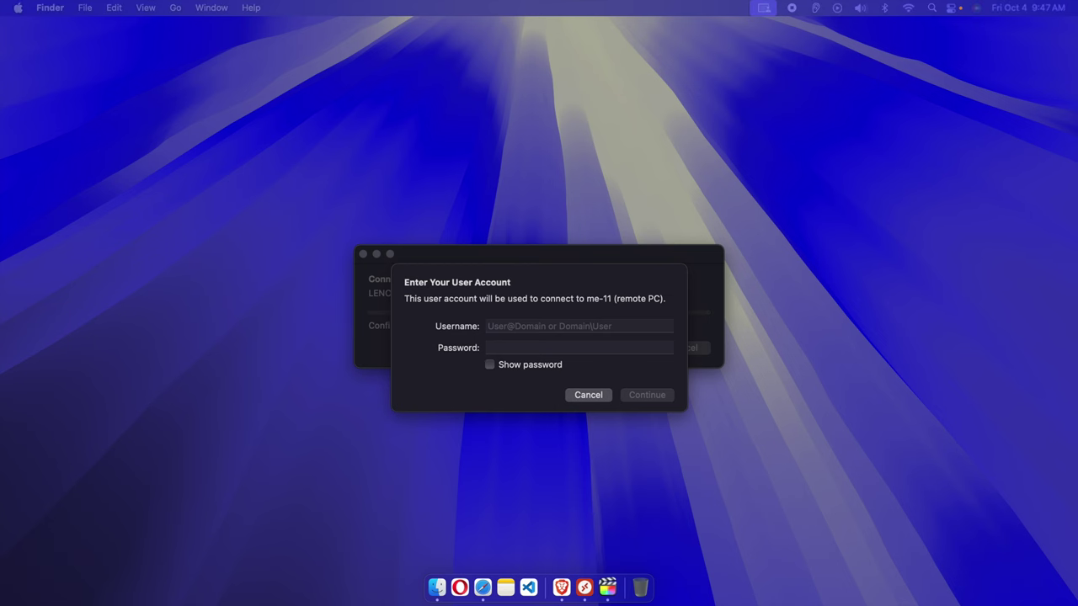
left_click(499, 396)
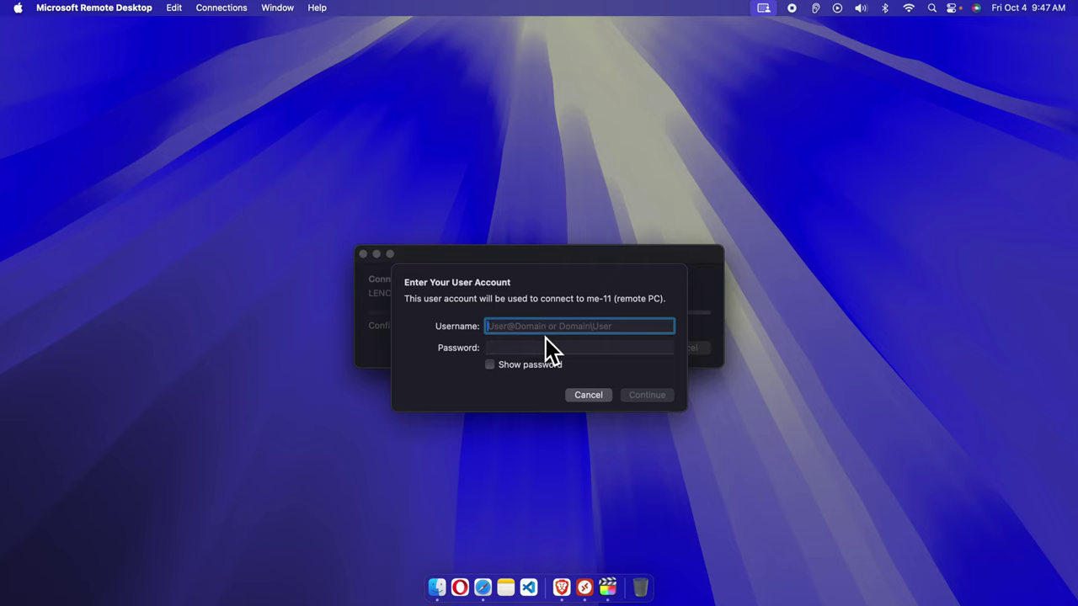
- Connect to me-11 with the second account's username and password, accepting the unverified certificate
type("few")
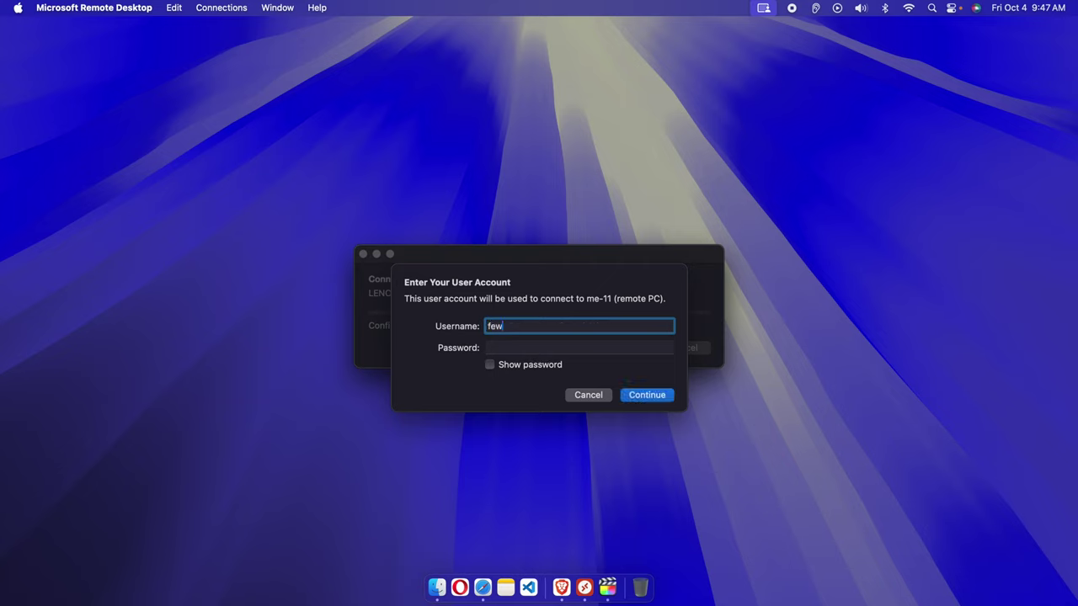
type("steps2")
left_click(549, 352)
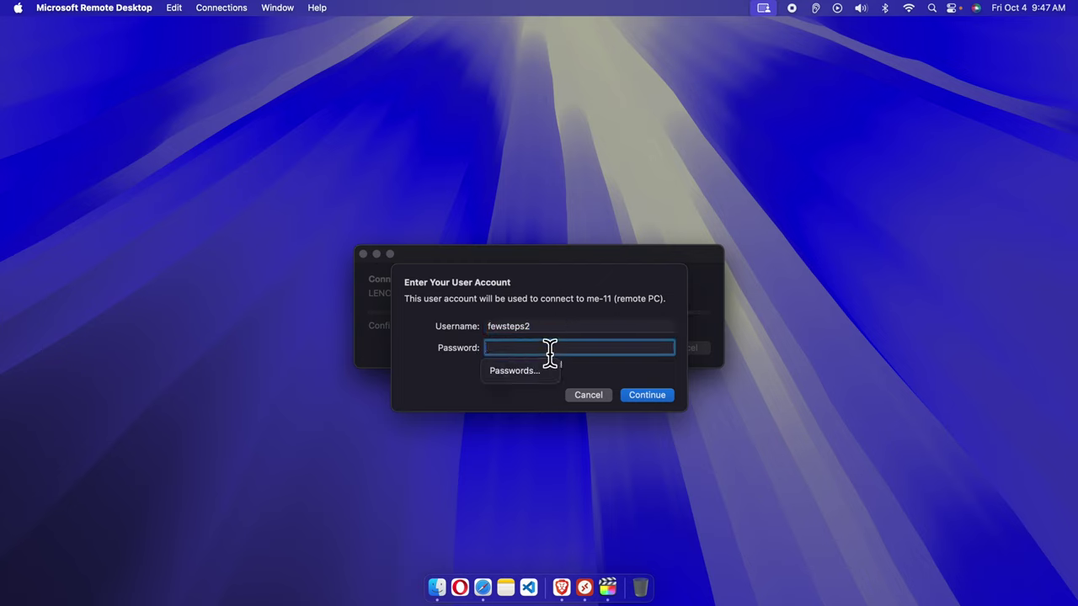
type("****")
key("BackSpace")
key("BackSpace")
key("BackSpace")
key("BackSpace")
type("******")
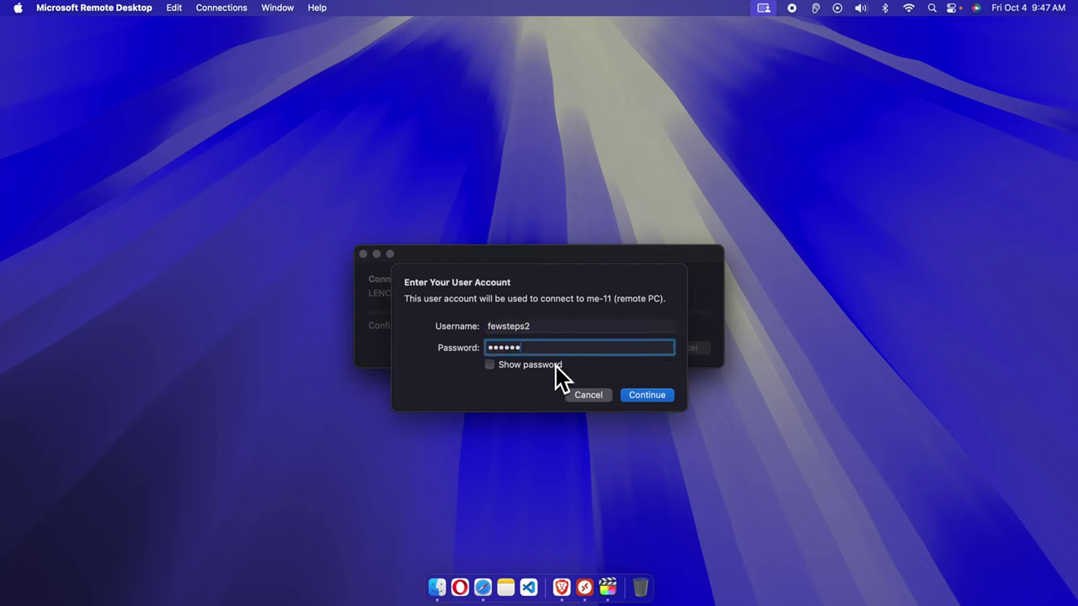
left_click(656, 400)
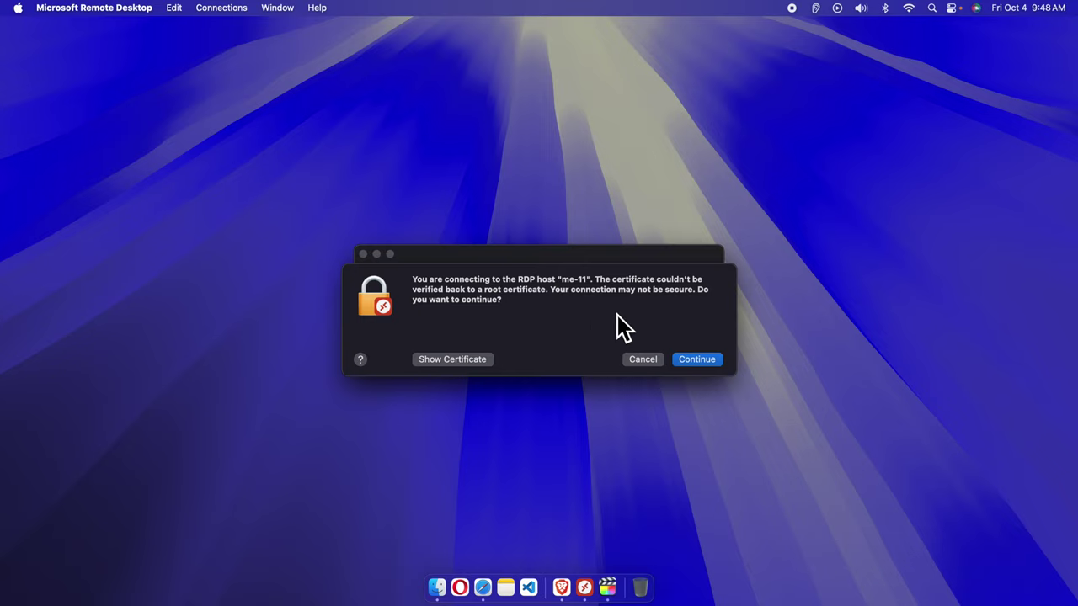
left_click(706, 363)
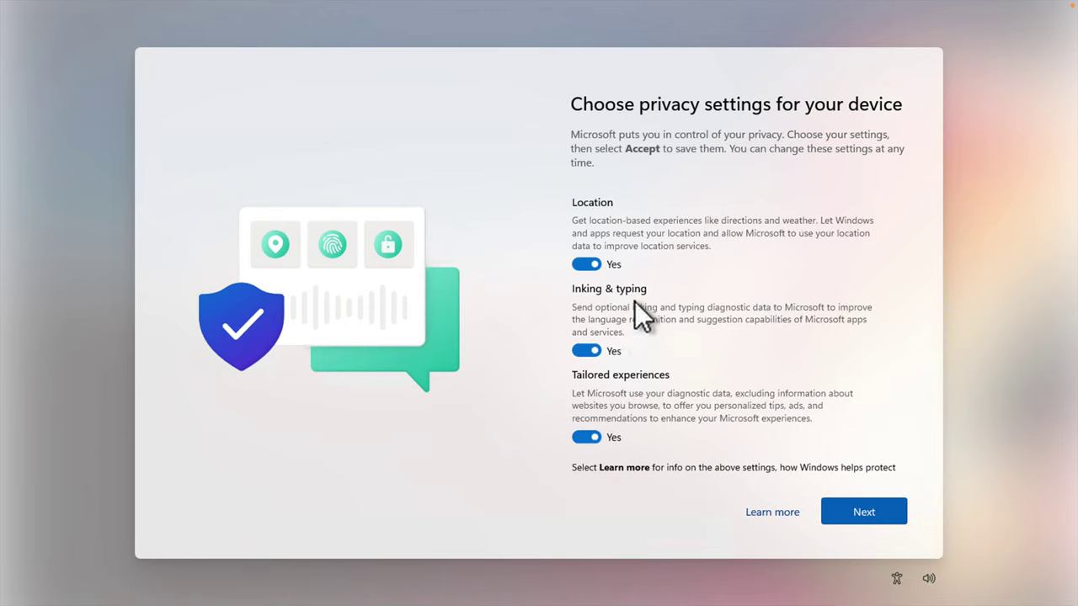
- Set Location, Inking & typing and Tailored experiences to No, then accept the privacy settings
left_click(584, 264)
left_click(583, 338)
left_click(584, 412)
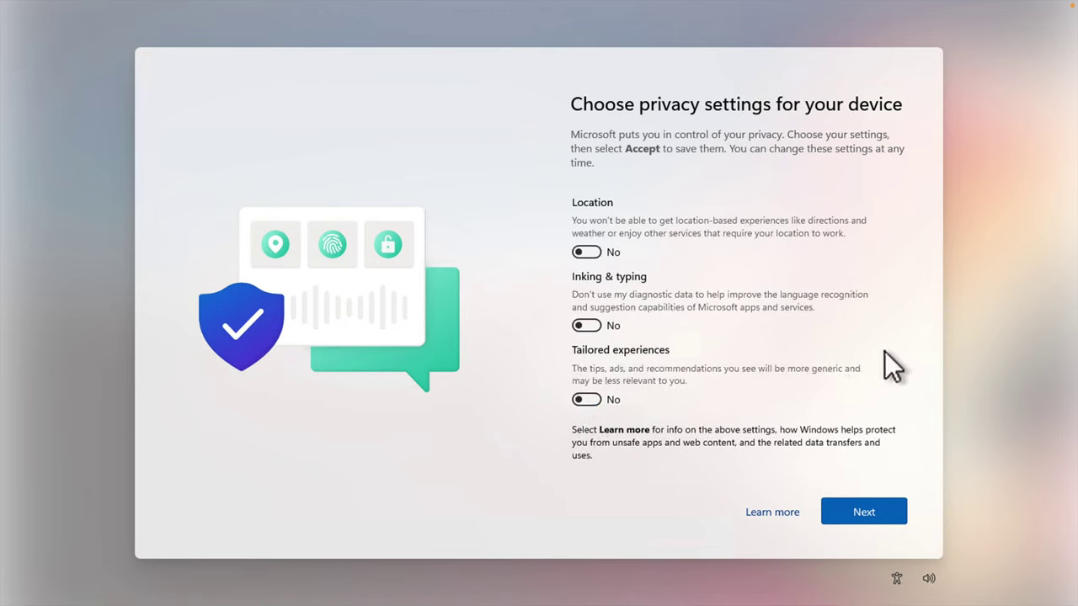
left_click(875, 512)
left_click(854, 510)
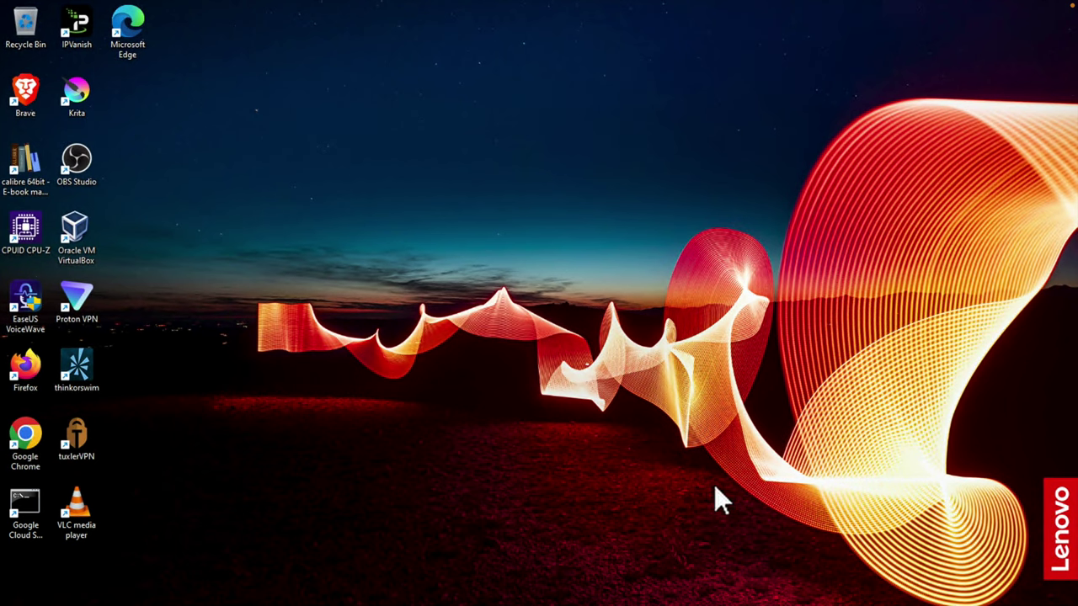
key("super")
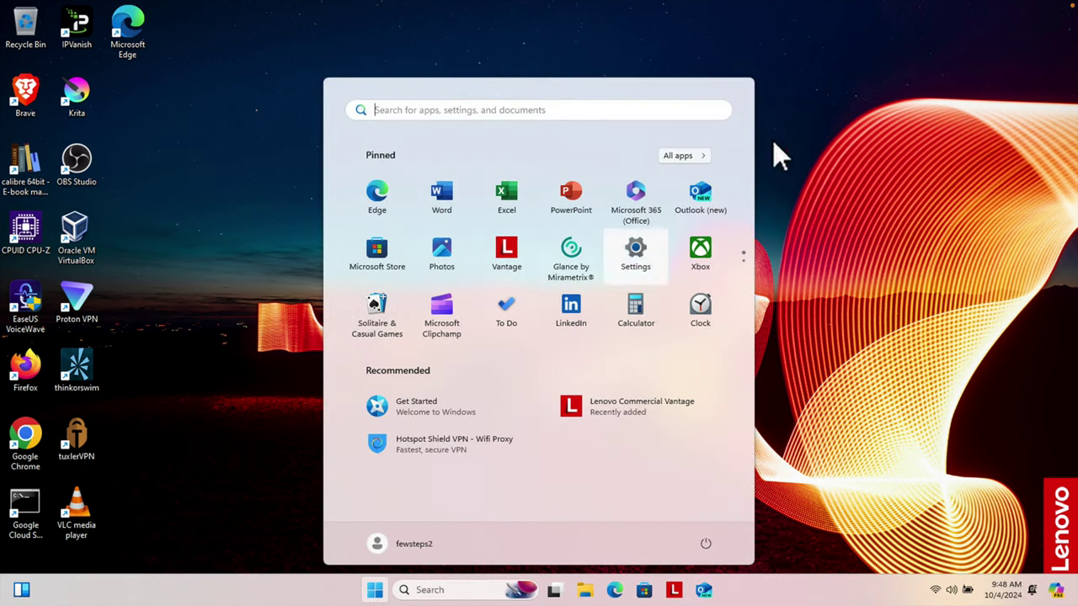
left_click(865, 234)
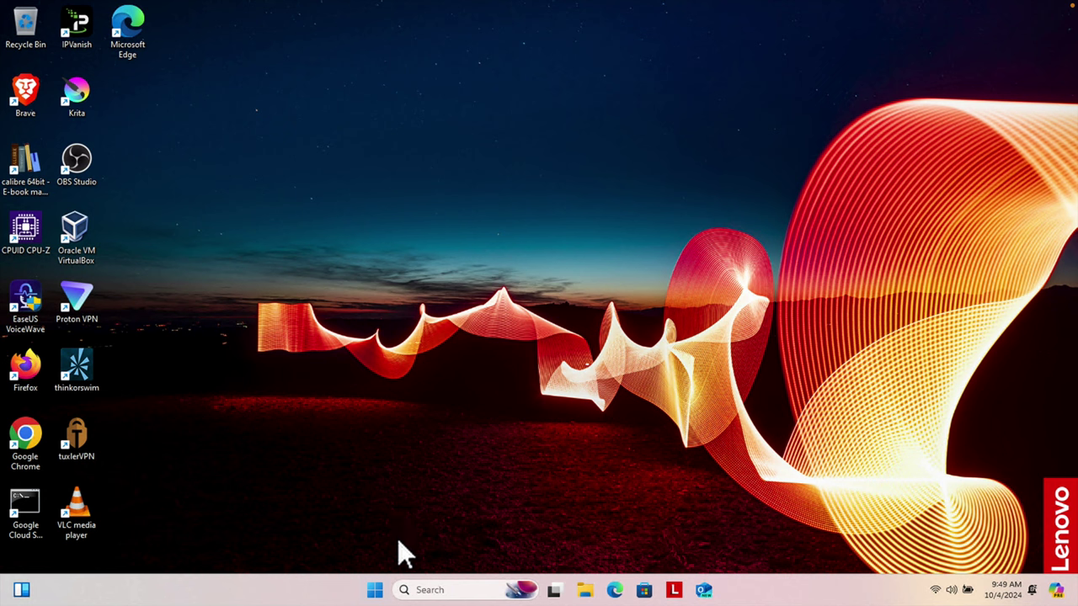
left_click(376, 587)
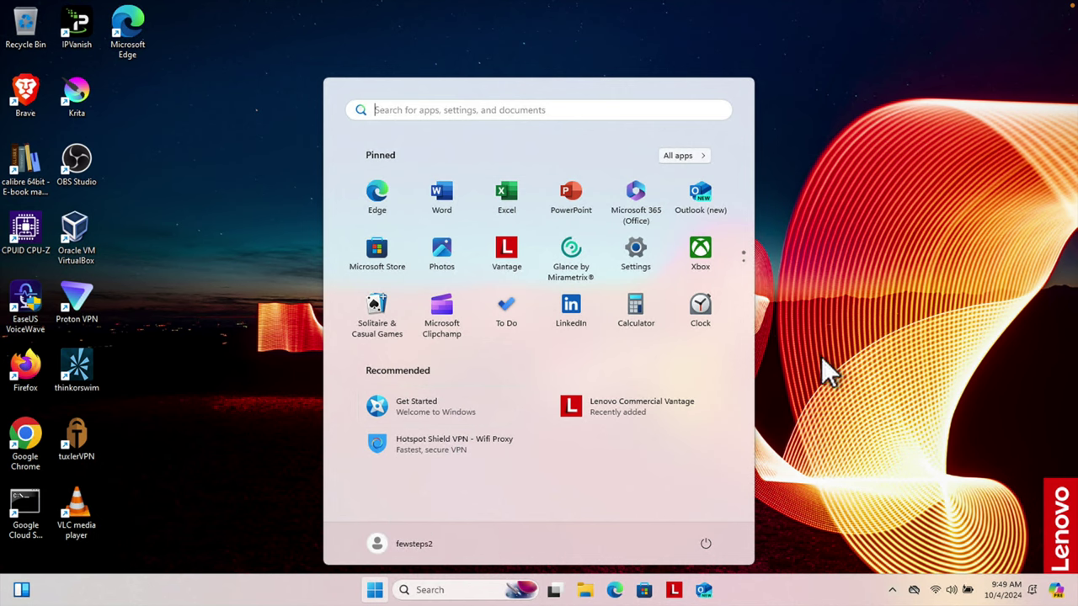
left_click(883, 375)
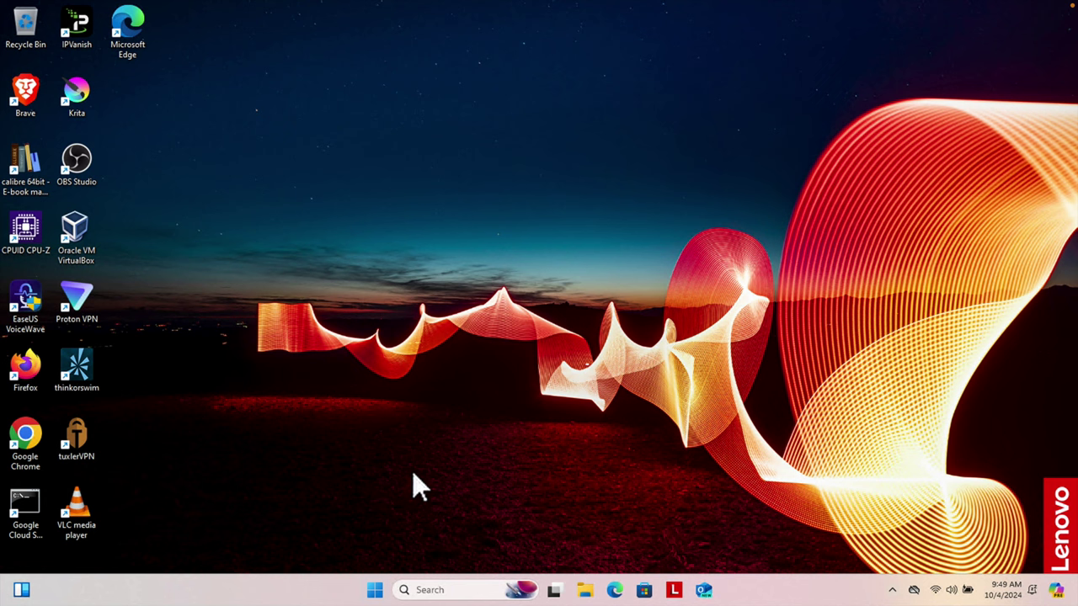
- As the second account, open Settings and reach the Remote Desktop page by searching 'remote'
right_click(375, 590)
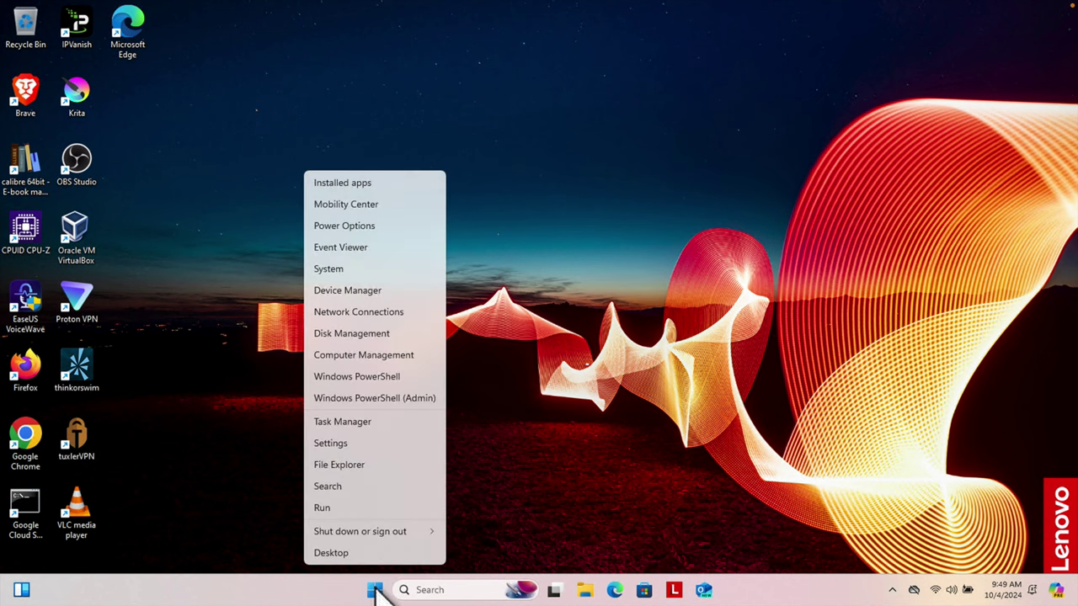
left_click(385, 447)
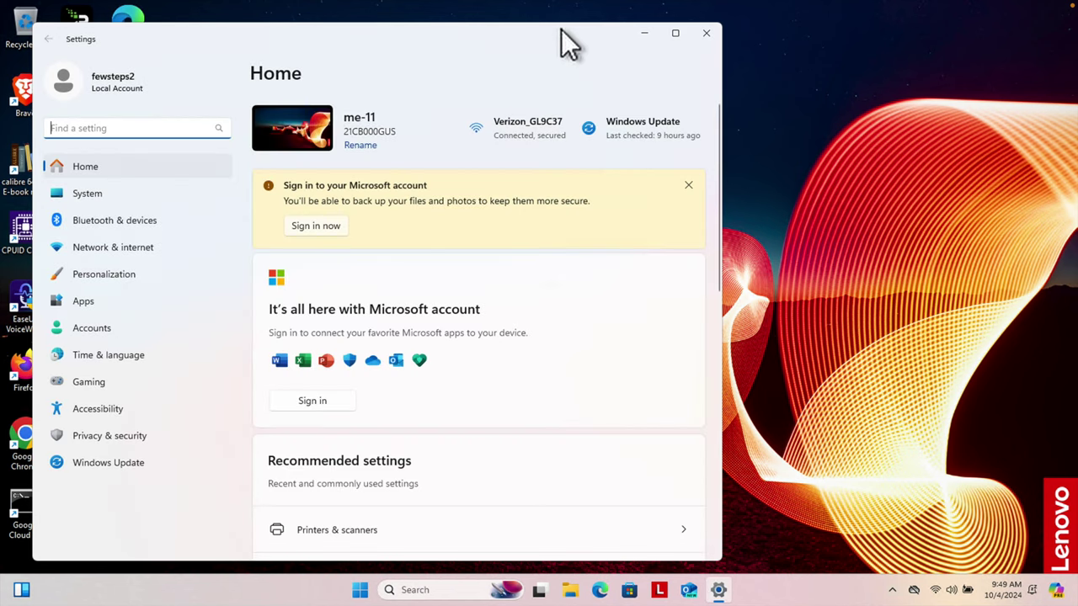
left_click_drag(560, 33, 648, 28)
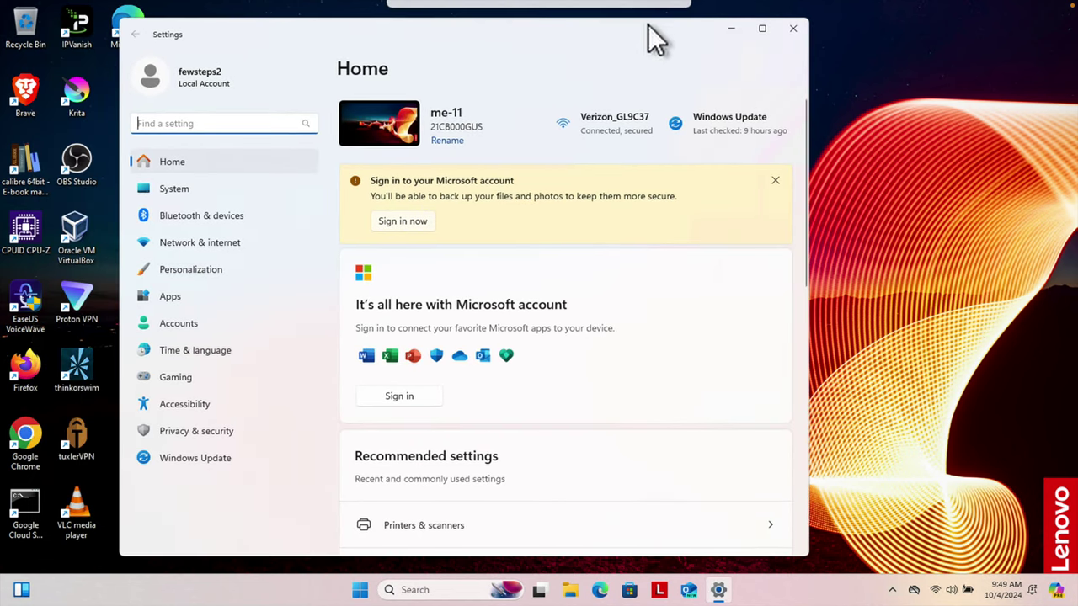
type("remote")
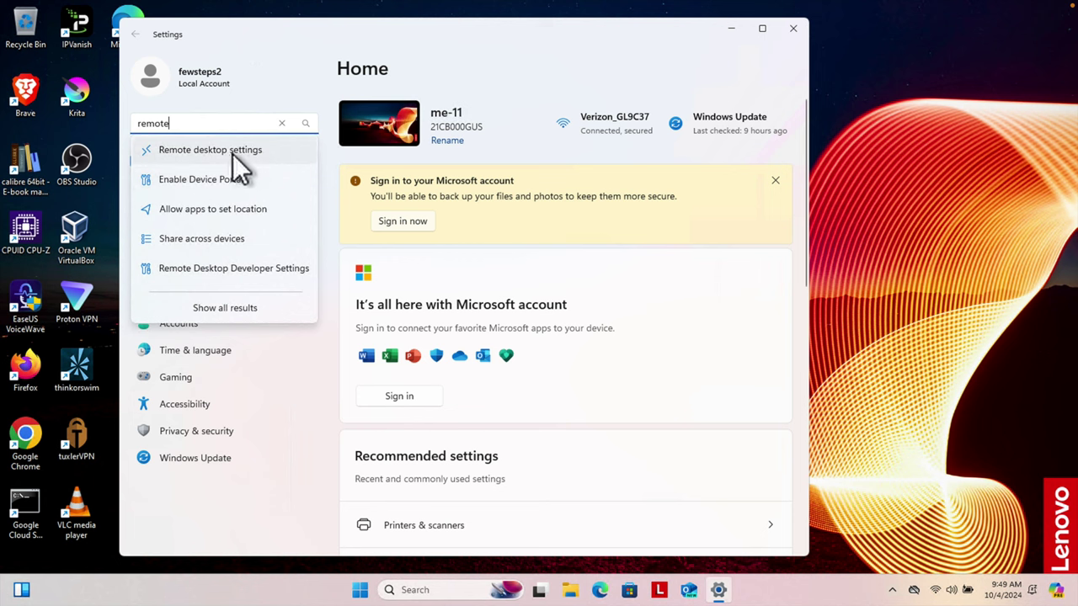
left_click(245, 151)
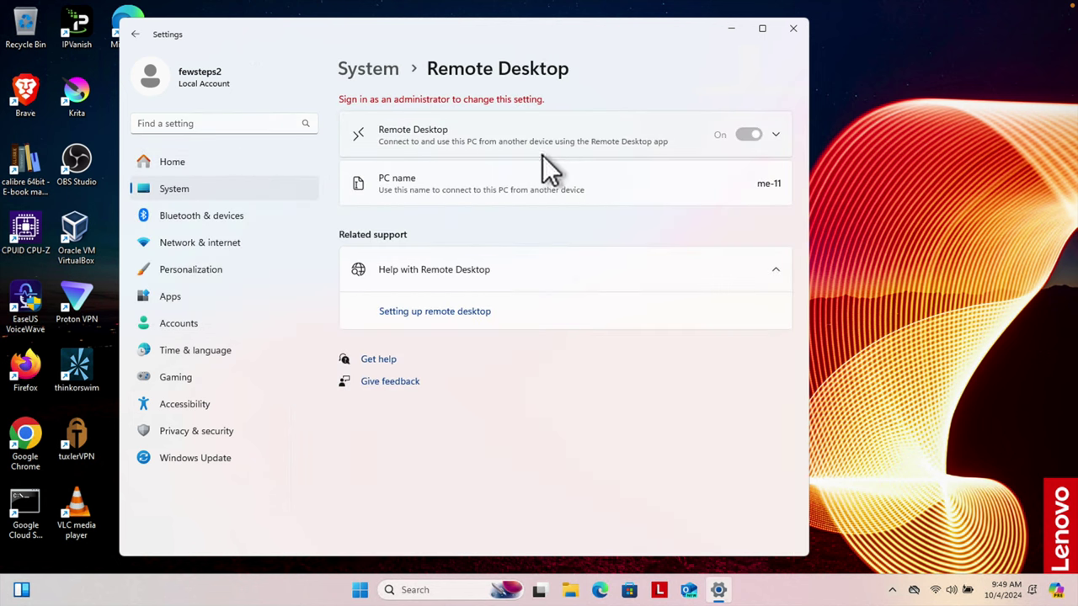